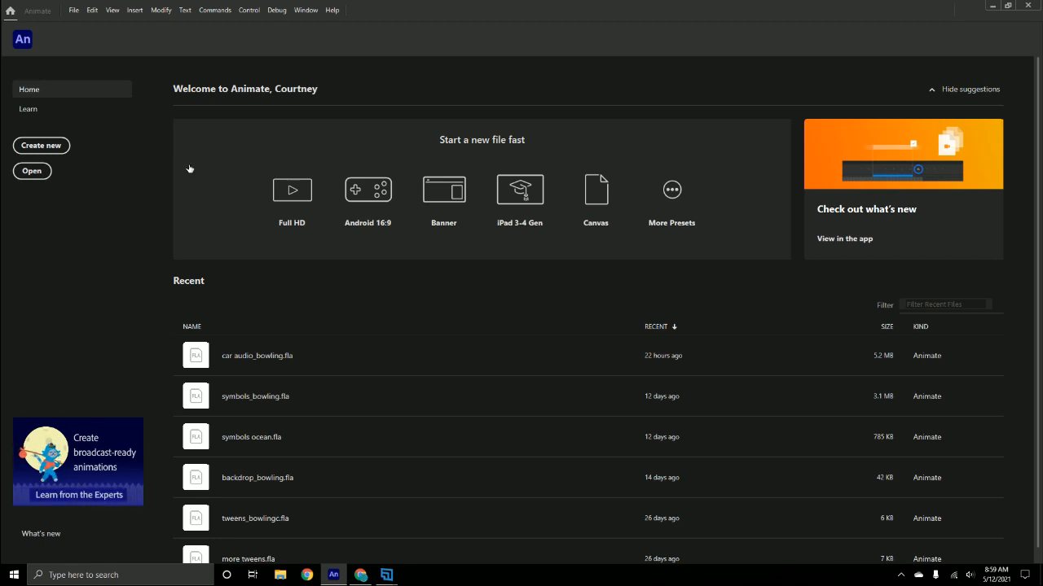
Create a new HD 1280 x 720 document at 12 fps for ActionScript 3.0 and display the stage at 75%
left_click(54, 150)
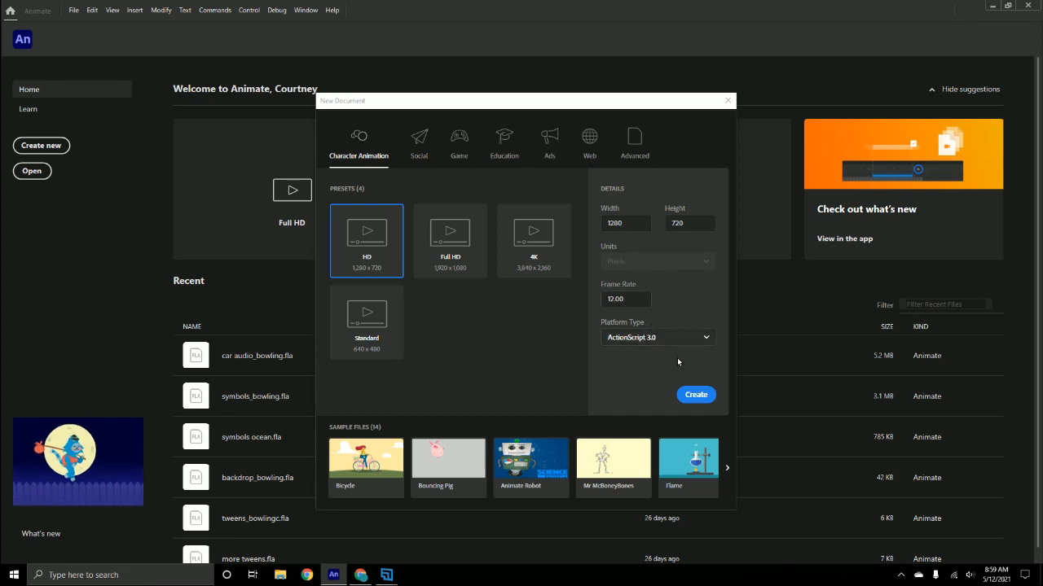
left_click(697, 396)
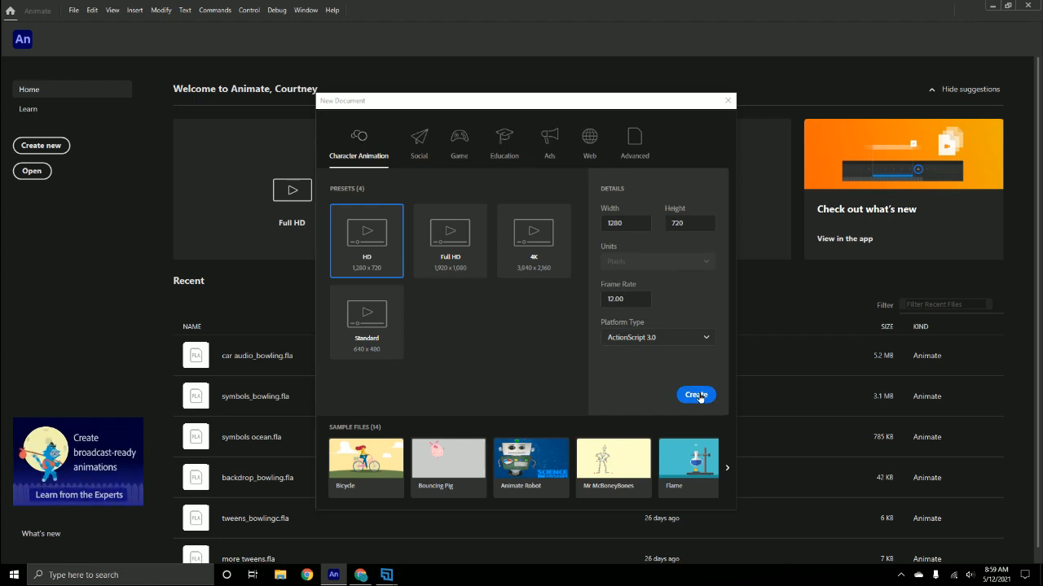
left_click(697, 396)
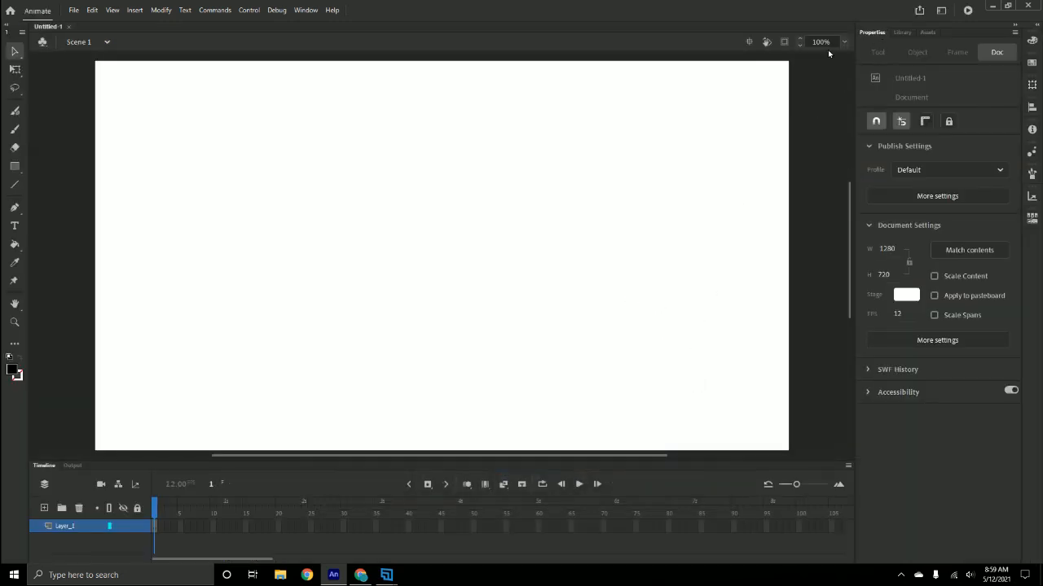
left_click(845, 44)
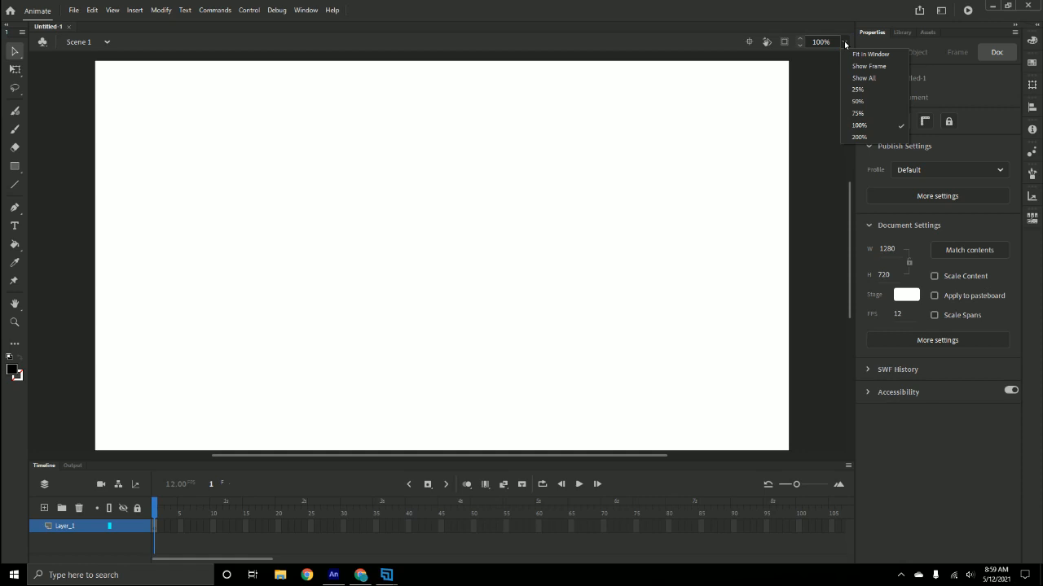
left_click(853, 118)
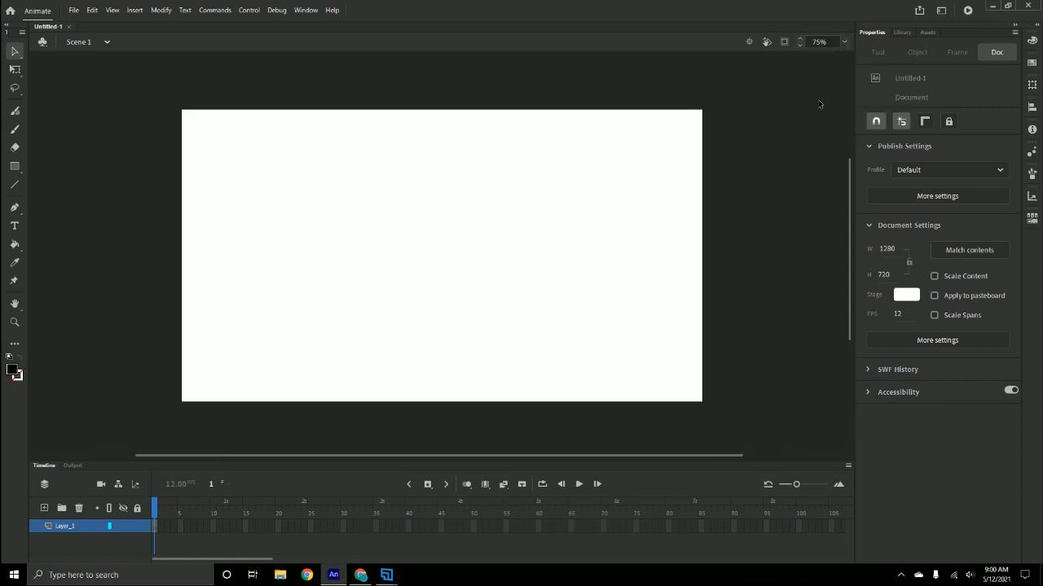
Switch the workspace to Classic and return it to Essentials
left_click(940, 12)
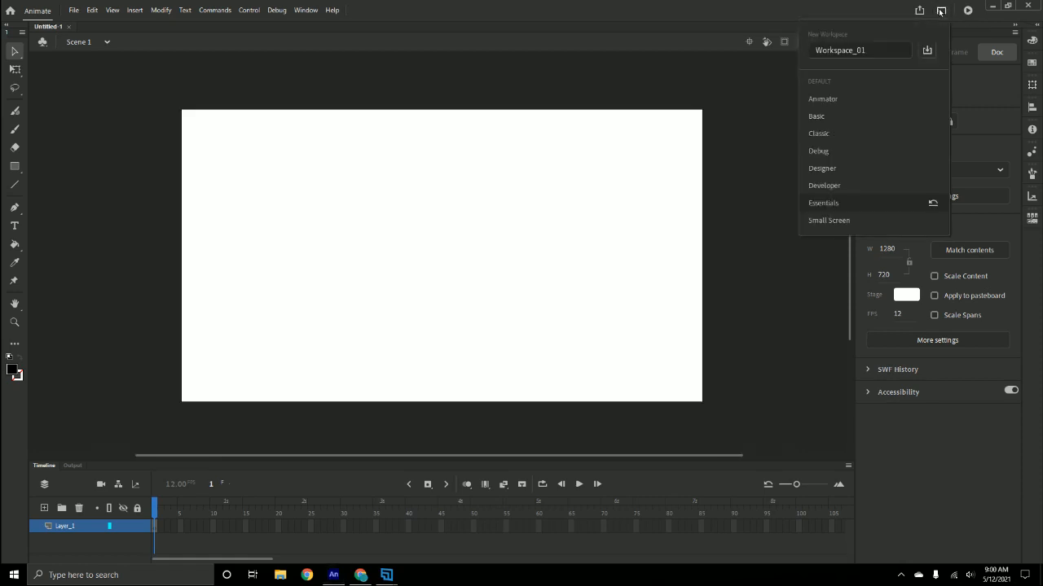
left_click(821, 134)
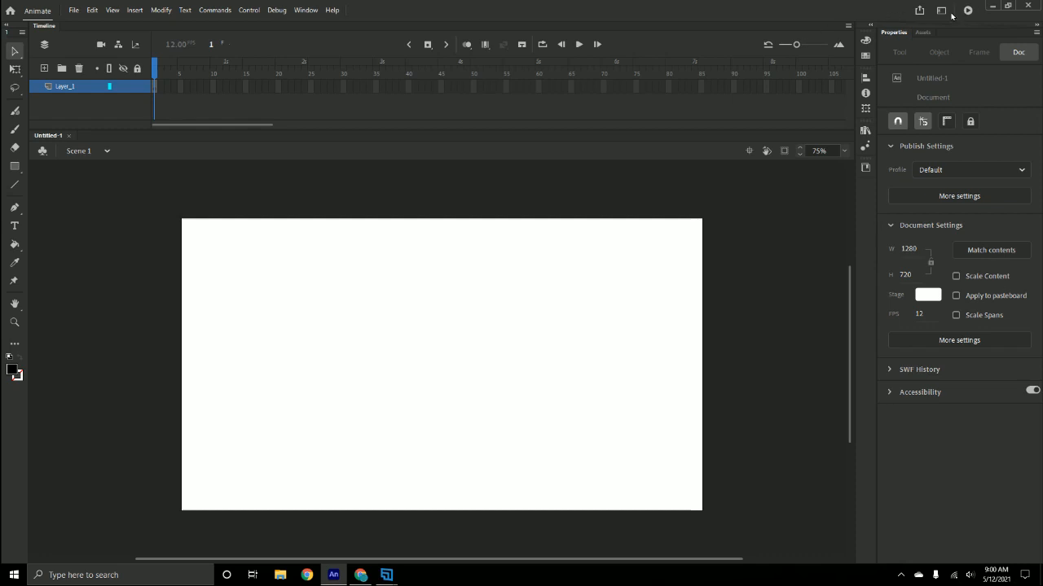
left_click(940, 11)
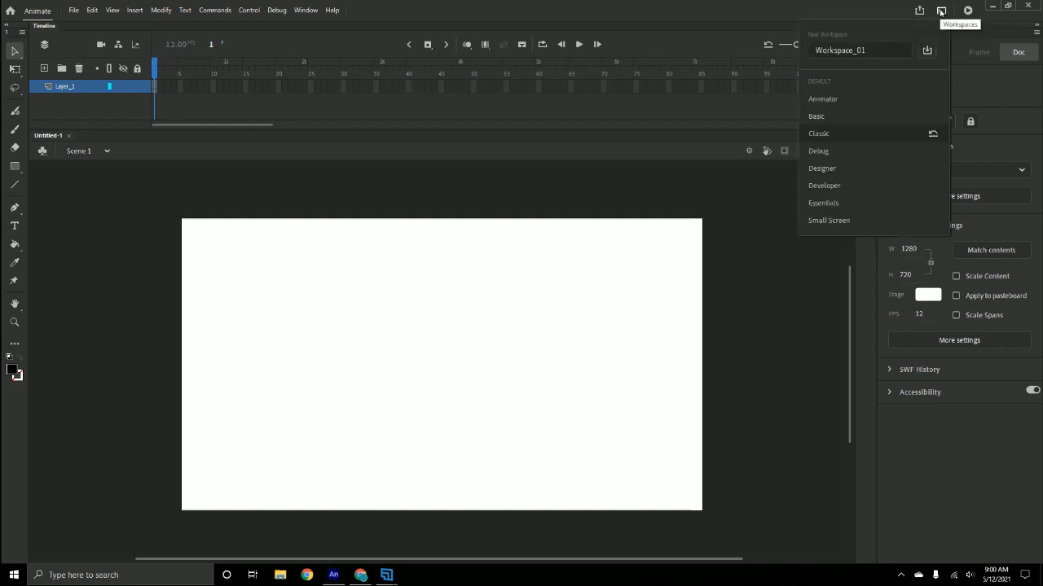
left_click(833, 204)
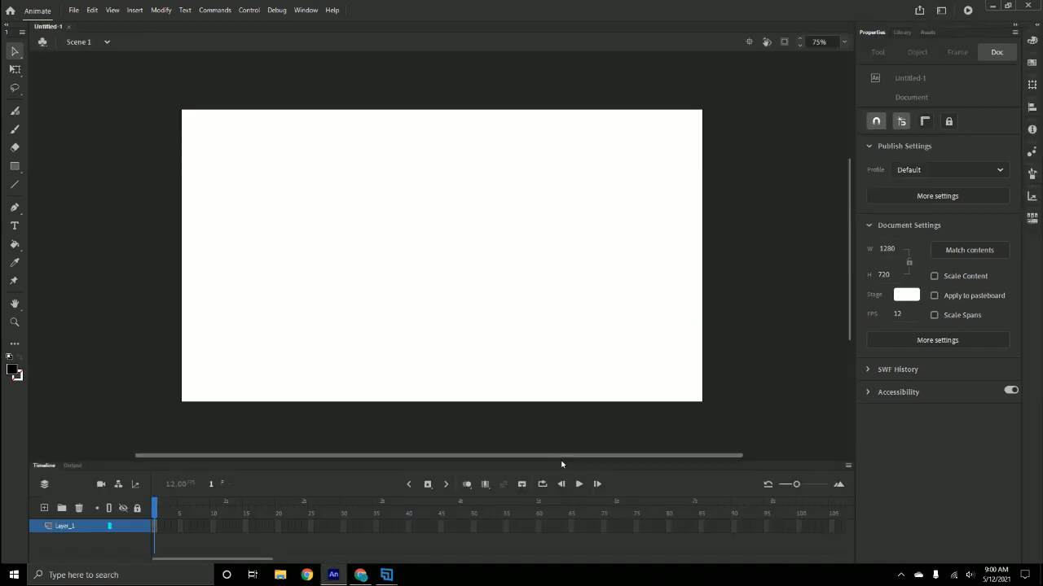
Make the Timeline area taller and save the document as snowboarder_bowling in the Desktop folder "snowboarder frame by frame"
left_click_drag(562, 461, 558, 425)
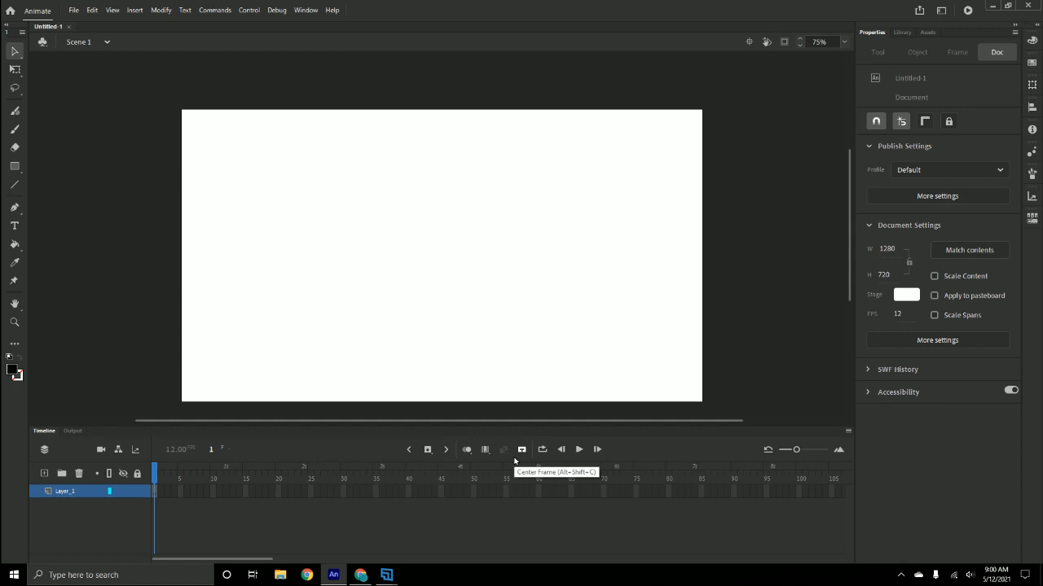
left_click(74, 11)
left_click(92, 119)
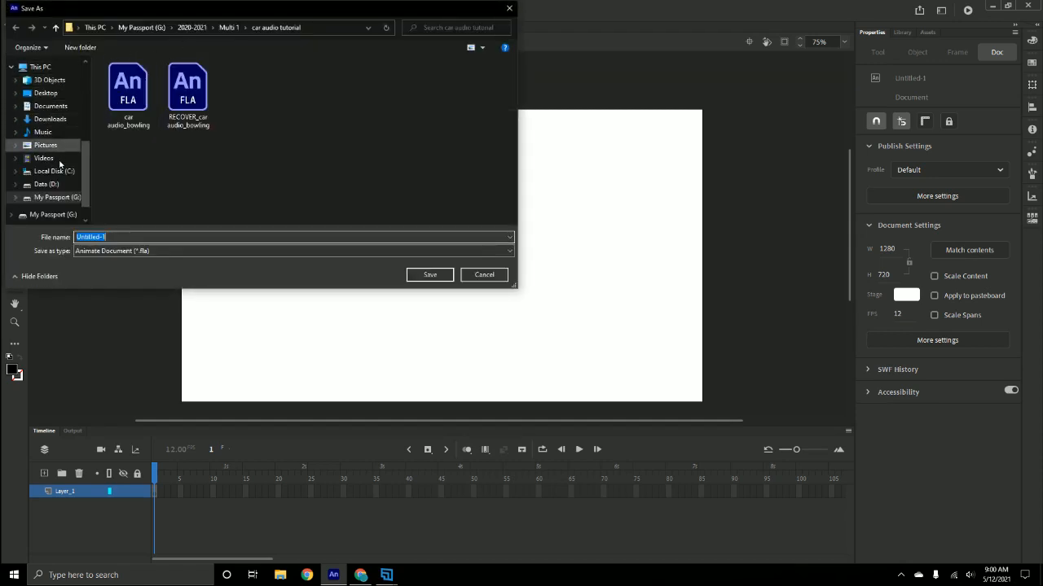
left_click(55, 95)
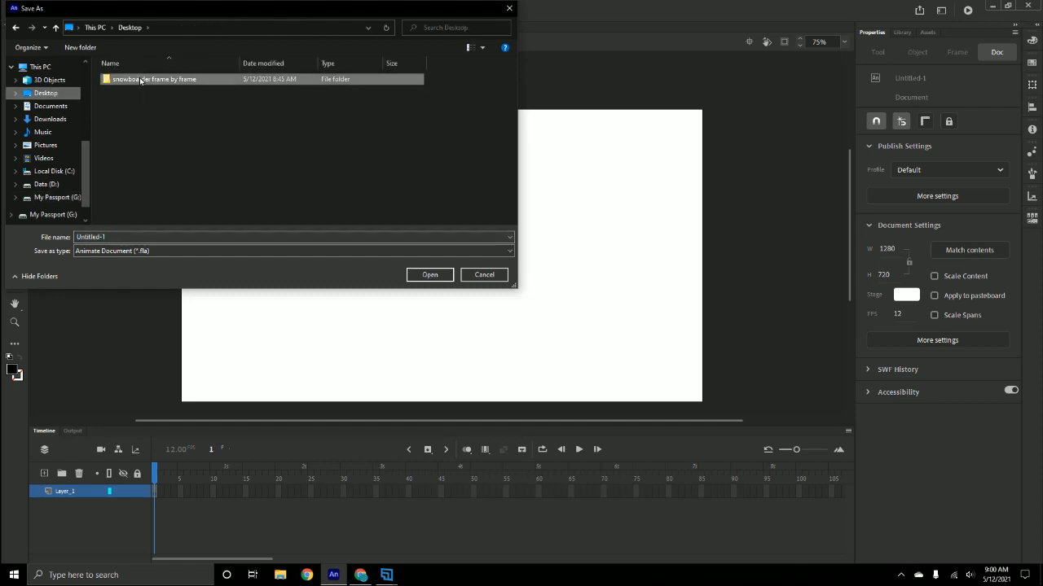
double_click(141, 80)
left_click(124, 236)
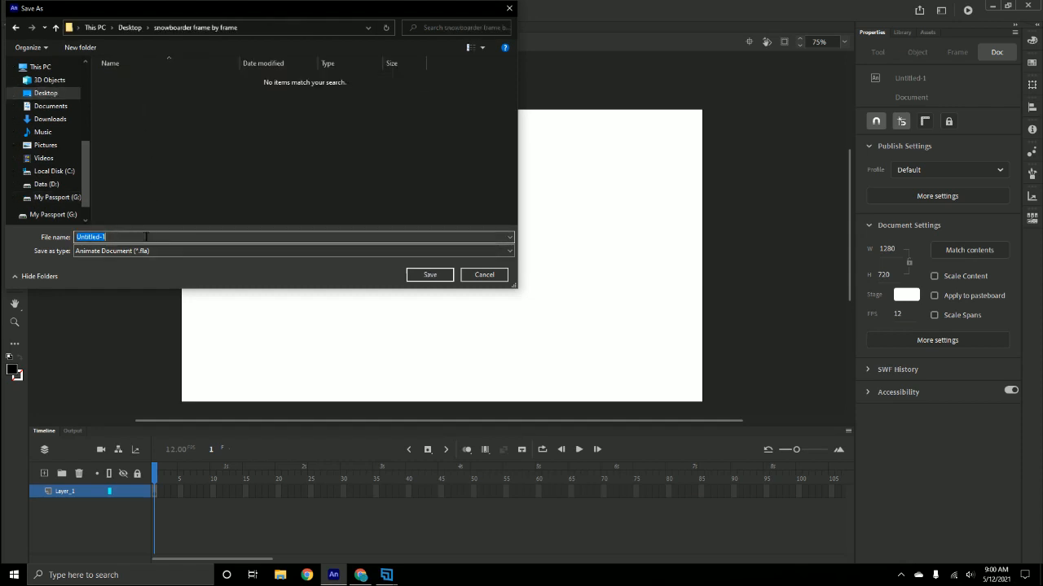
type("sno")
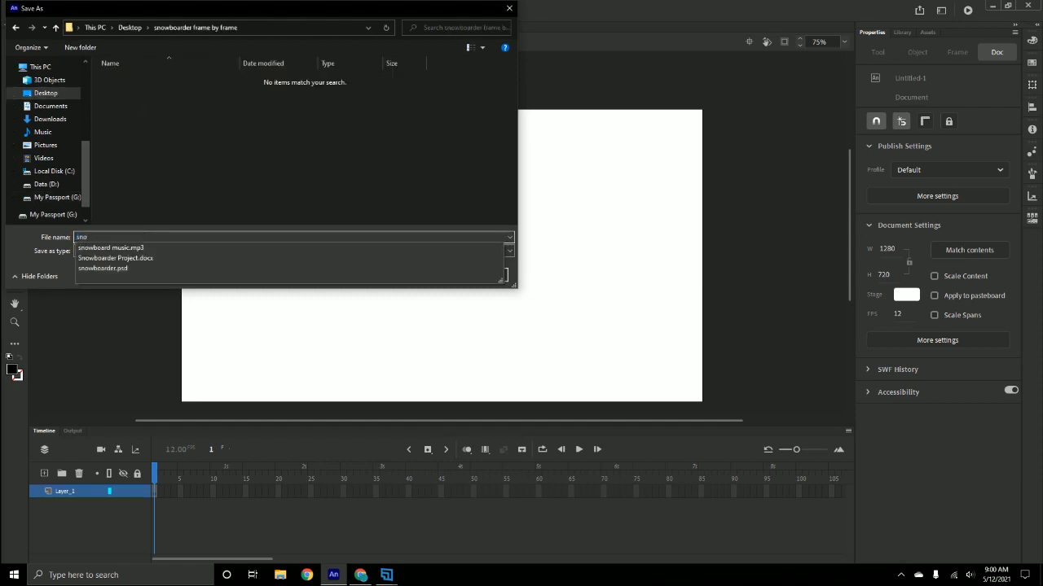
type("wboarder_bowling")
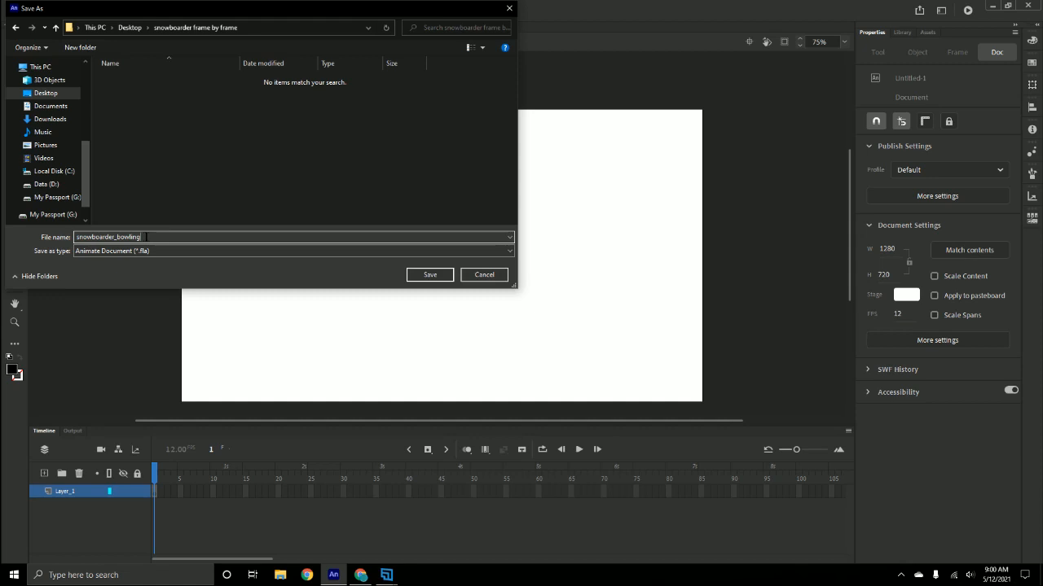
left_click(432, 276)
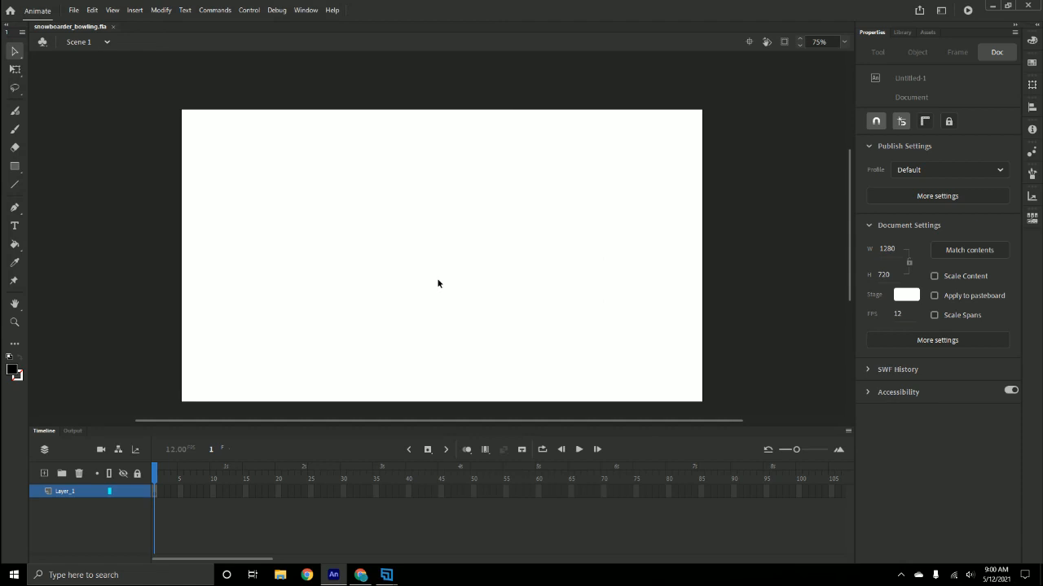
Set the stage background color to bright blue in the document settings
left_click(899, 316)
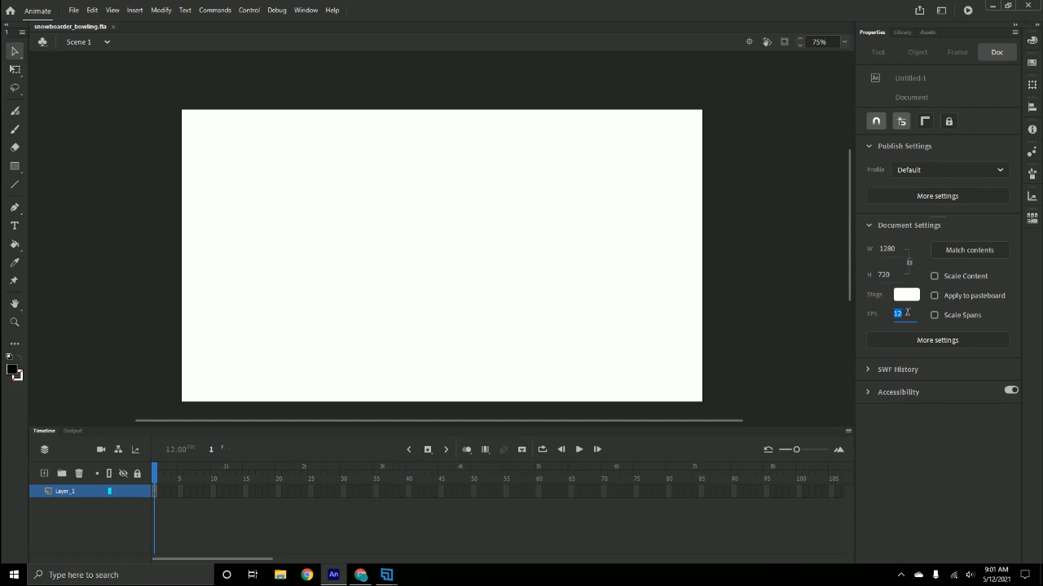
left_click(907, 313)
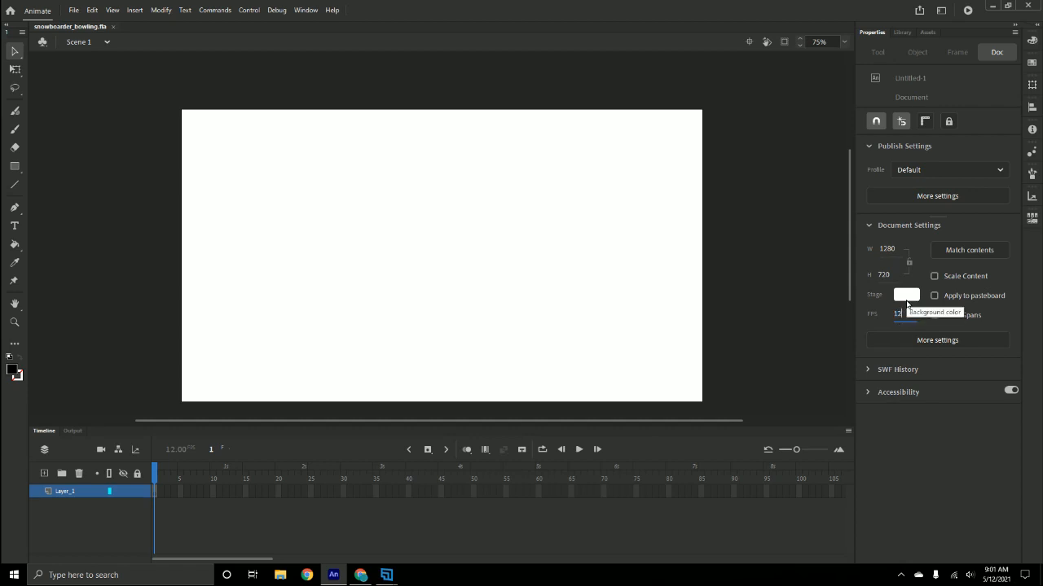
left_click(906, 306)
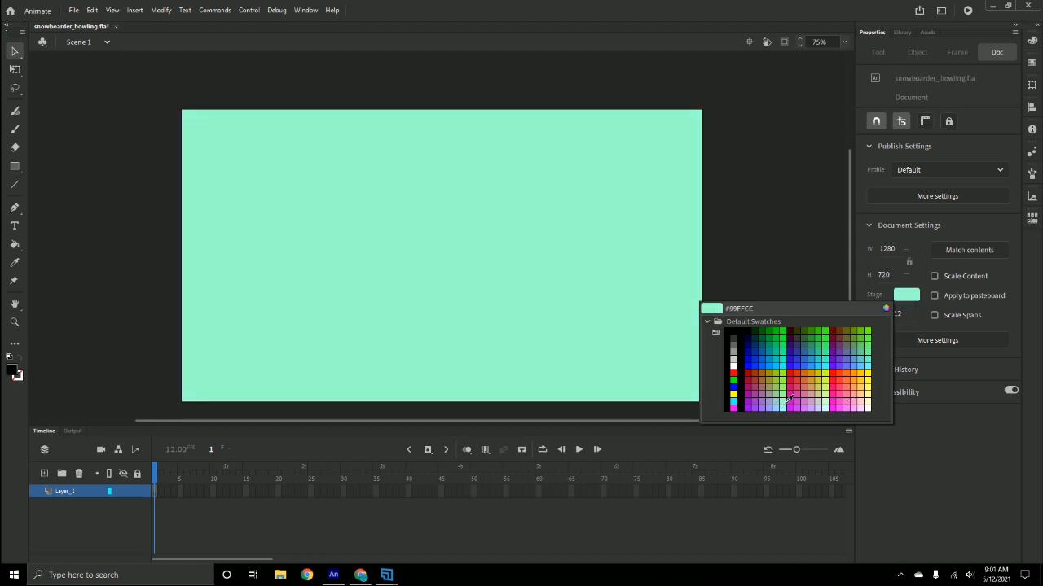
left_click(781, 361)
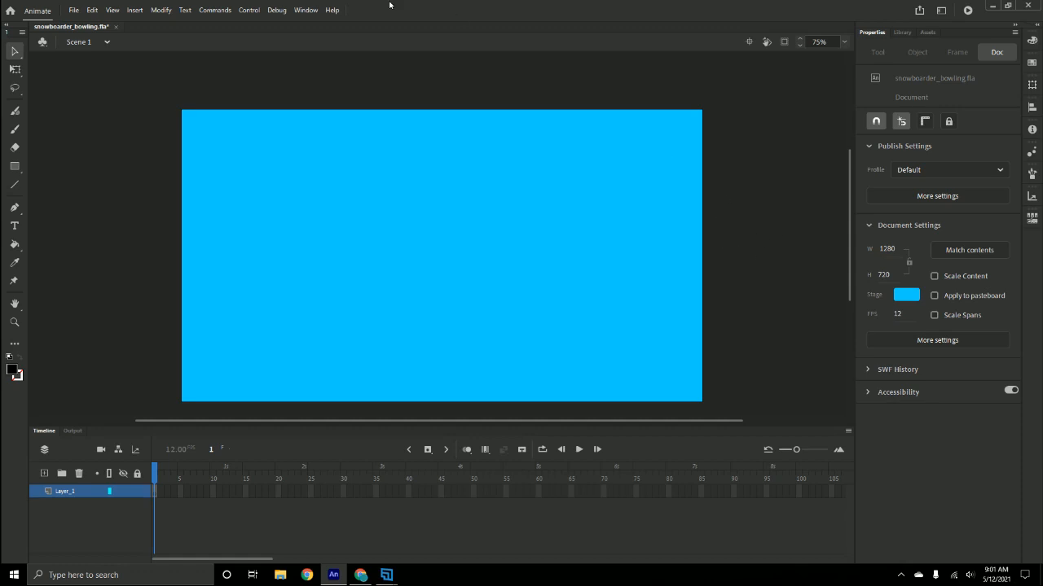
Import snowboarder.psd from the "snowboarder frame by frame" Desktop folder to the library, with Layer 0 as a flattened bitmap image
left_click(74, 12)
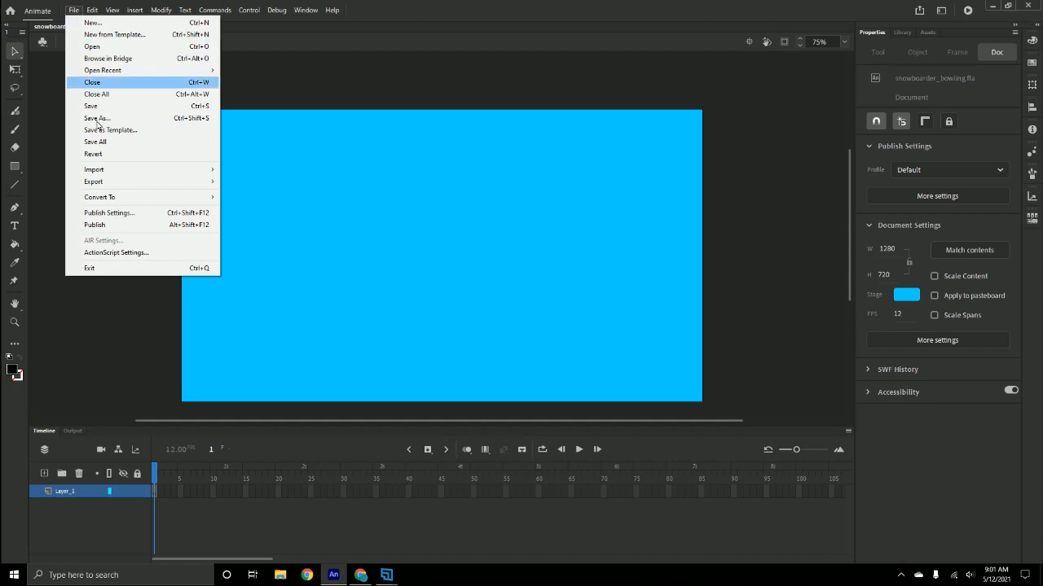
mouse_move(116, 171)
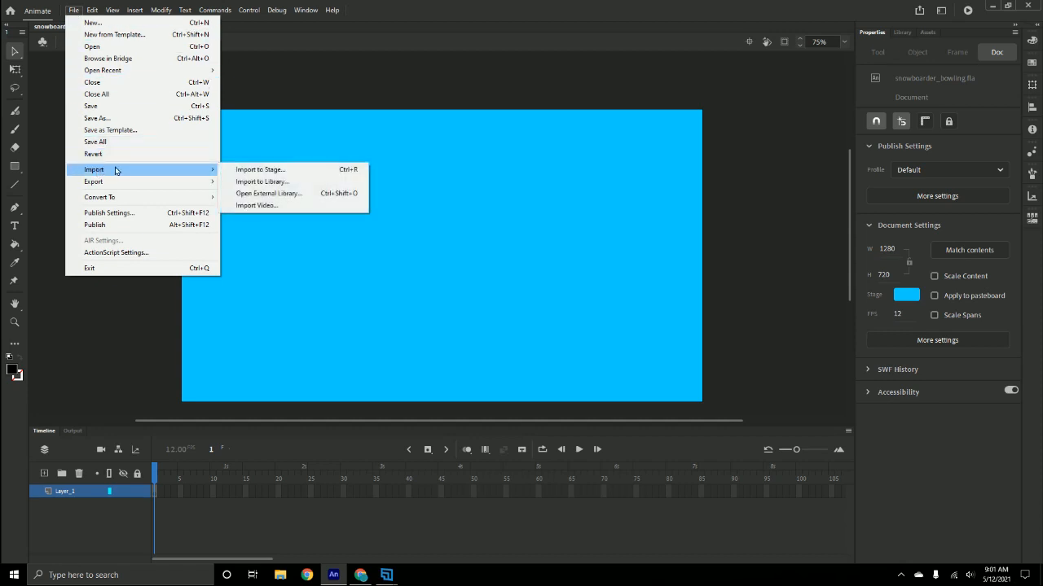
left_click(285, 187)
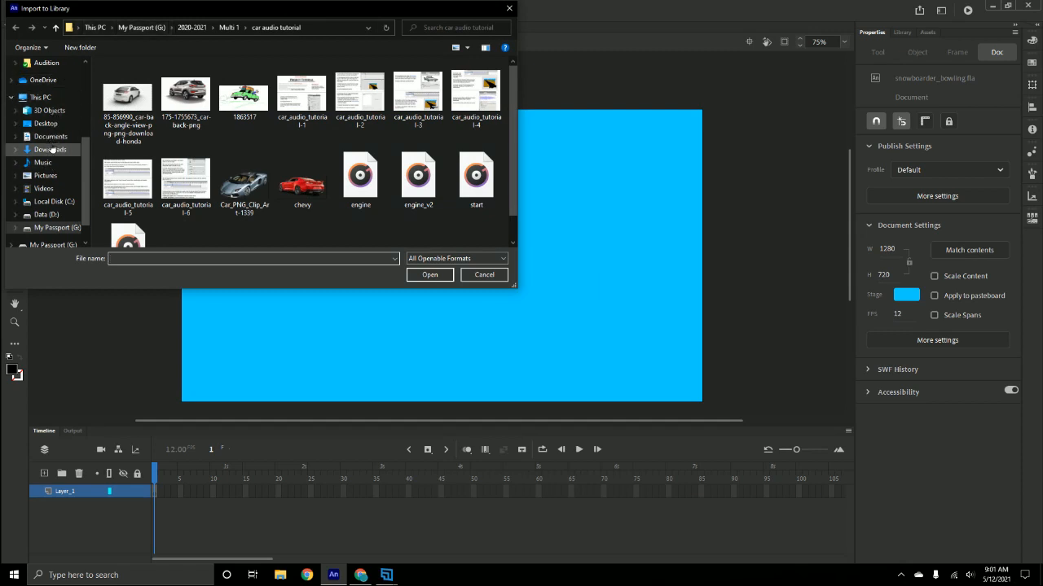
left_click(47, 123)
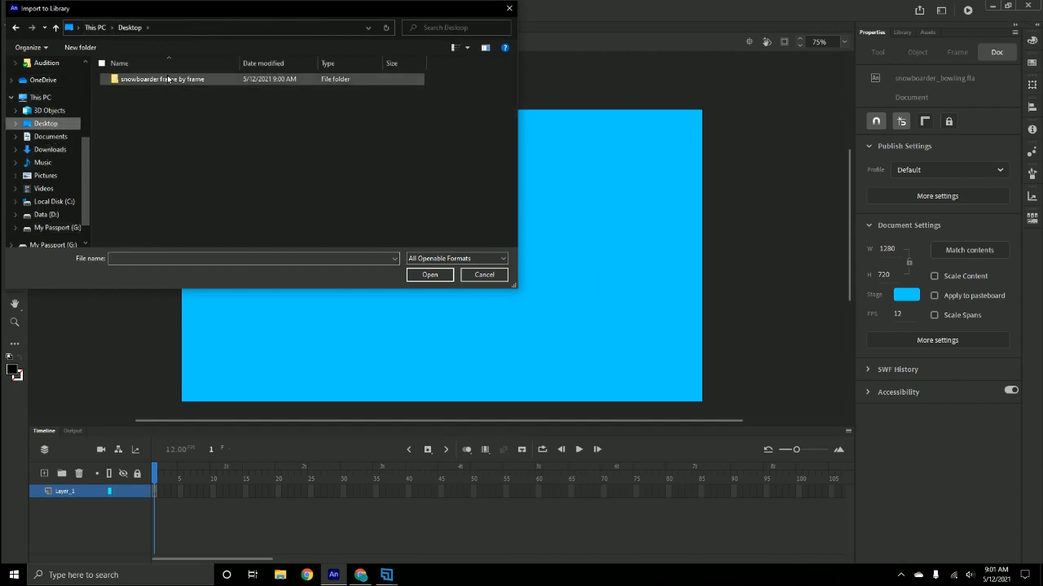
double_click(168, 79)
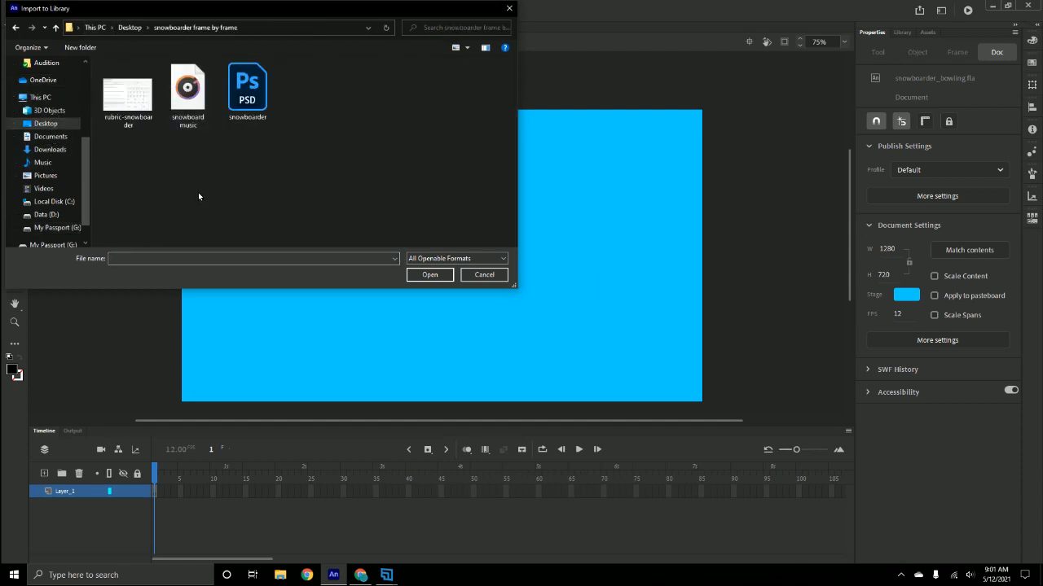
left_click(245, 96)
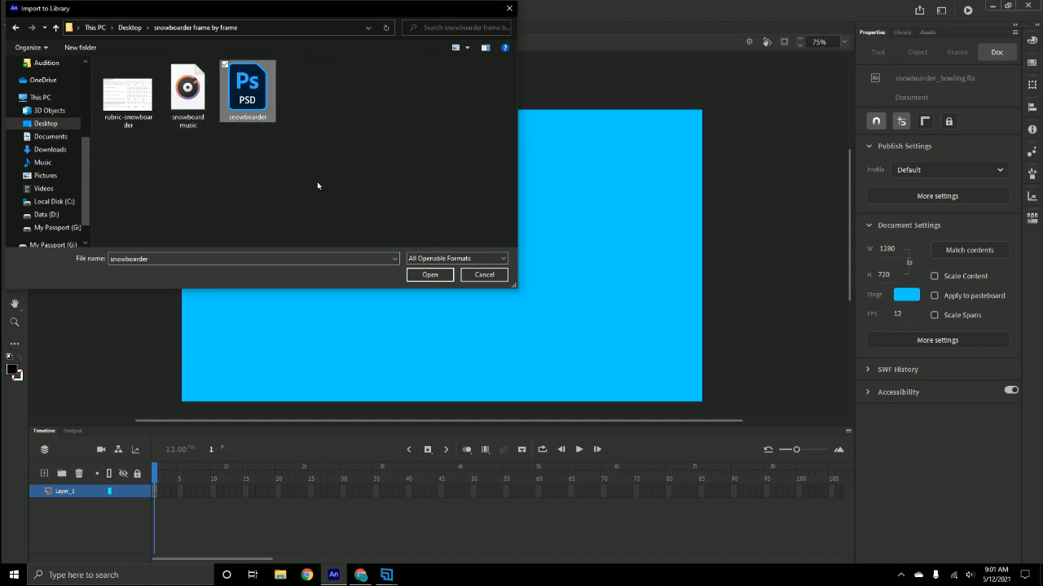
left_click(425, 274)
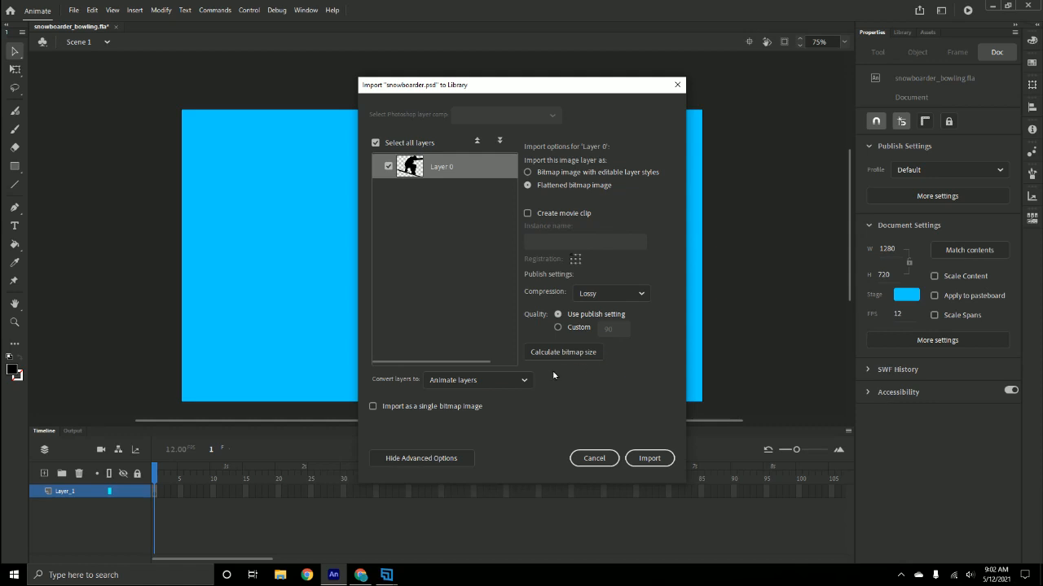
left_click(647, 459)
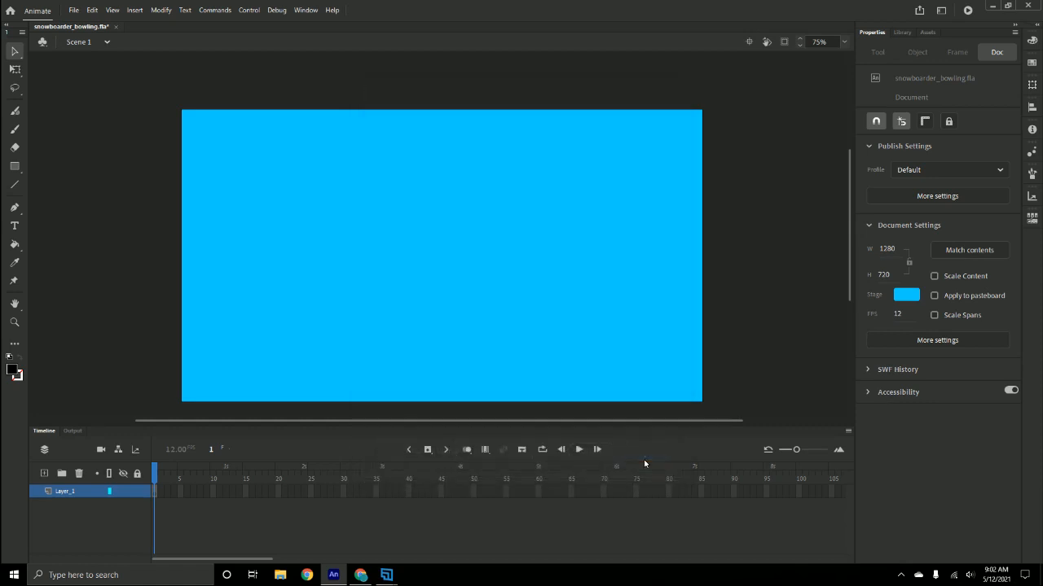
Examine the imported snowboarder.psd item and the Layer 0 bitmap inside its asset folder in the library
left_click(903, 32)
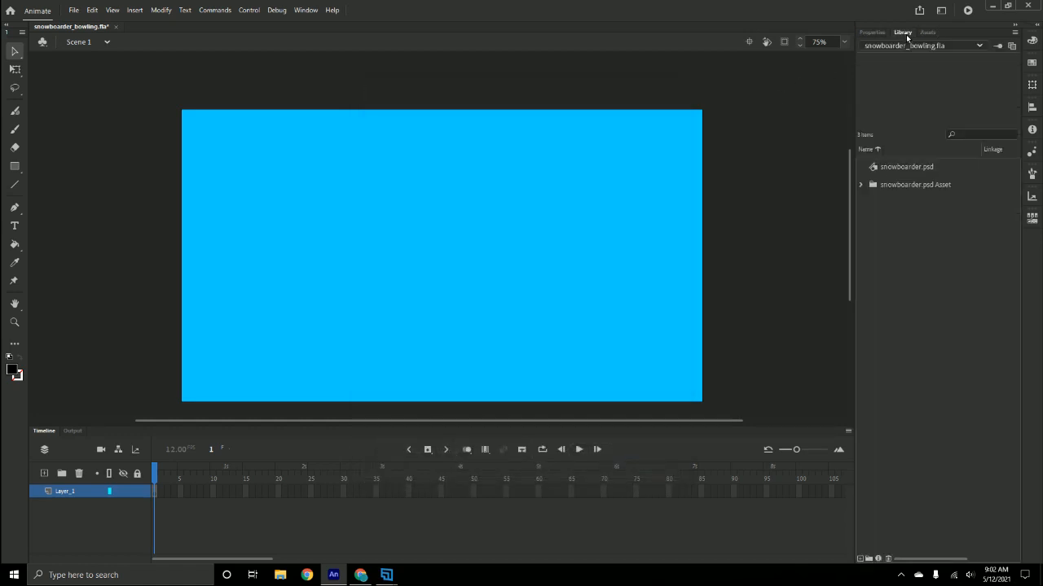
left_click(919, 169)
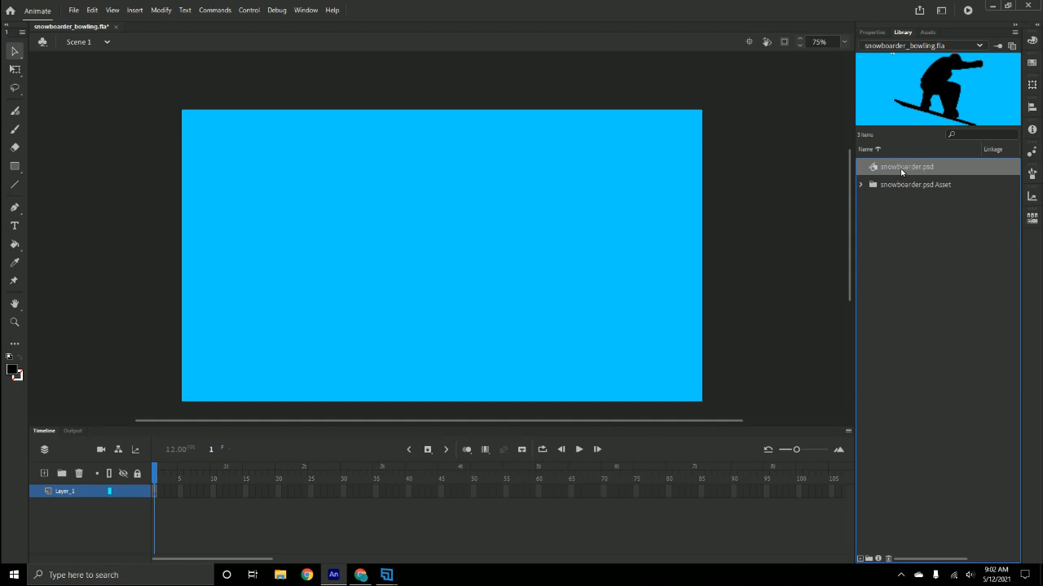
left_click(902, 185)
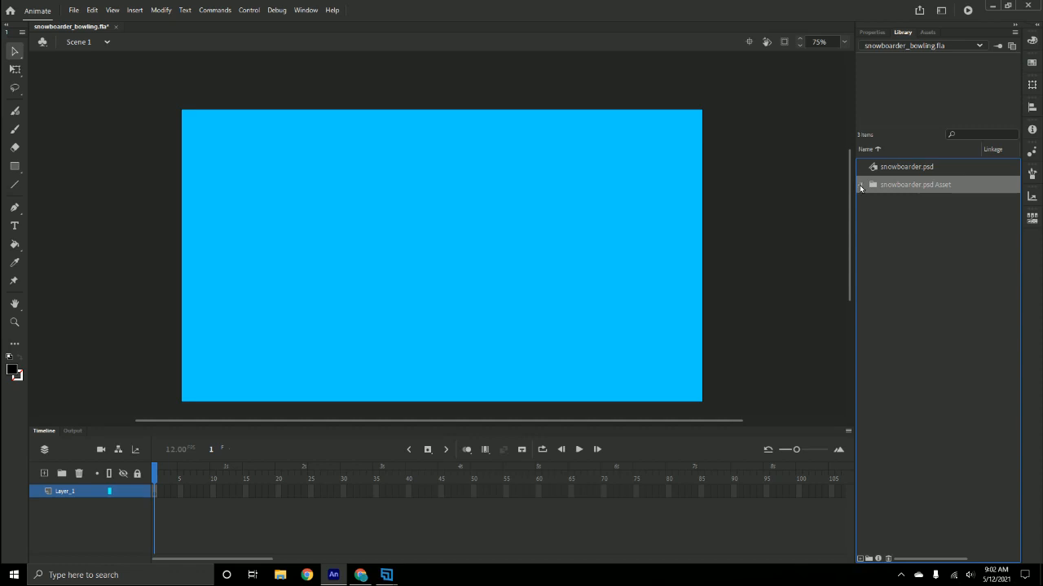
left_click(861, 185)
left_click(896, 203)
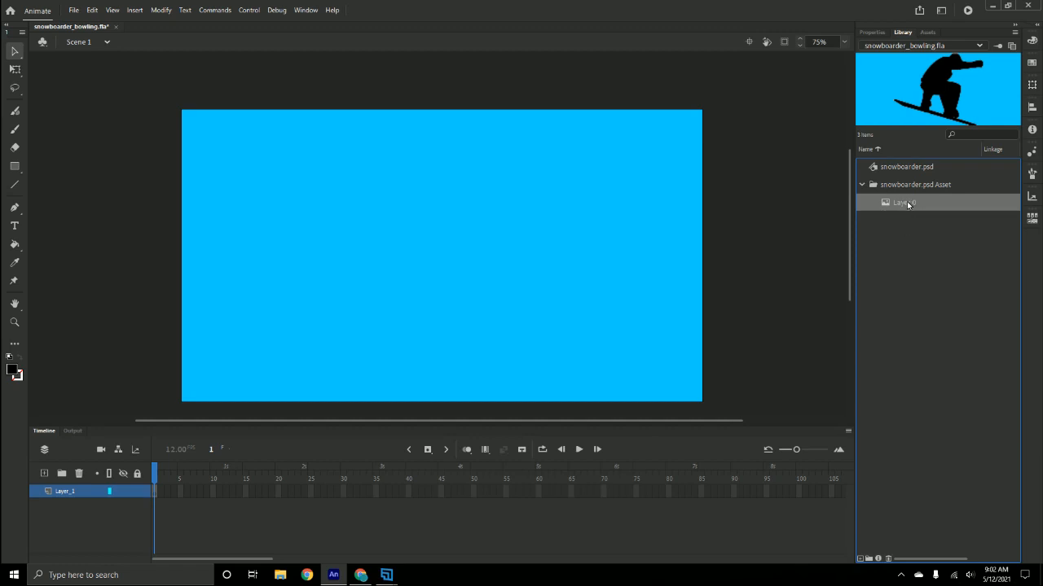
left_click(862, 185)
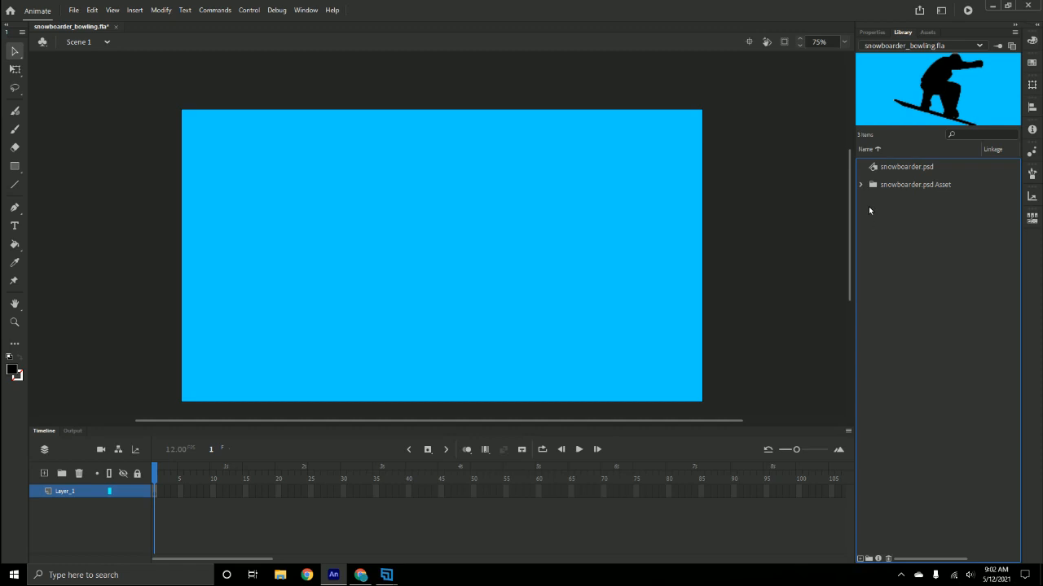
Save the changes to the snowboarder_bowling document
left_click(74, 10)
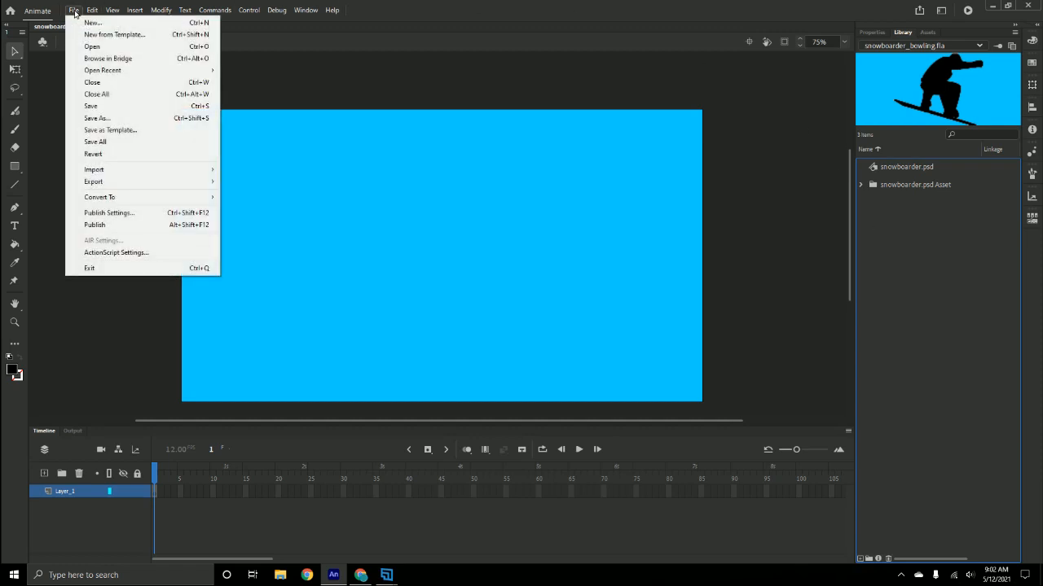
left_click(89, 106)
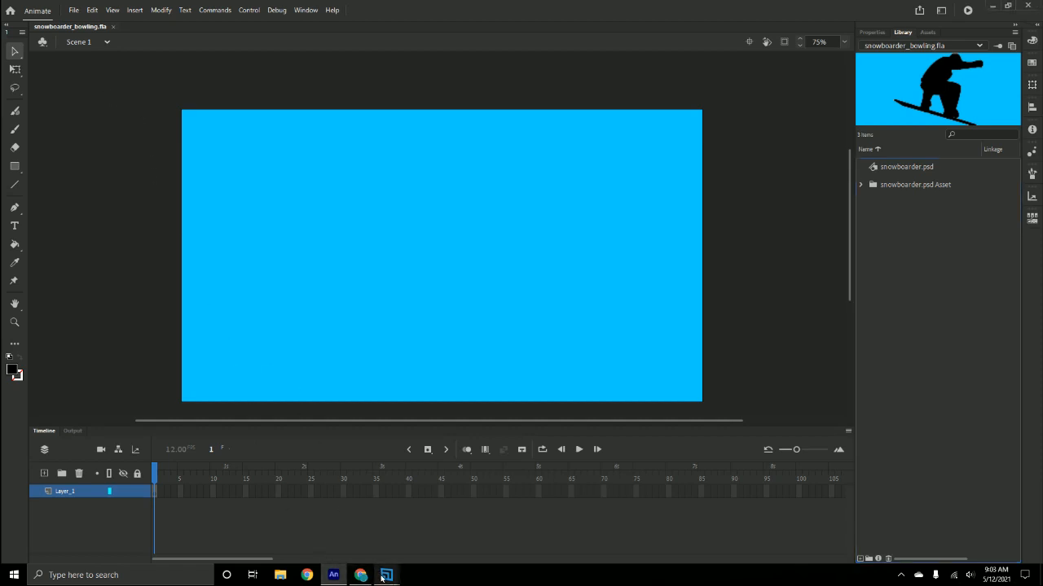
left_click(378, 540)
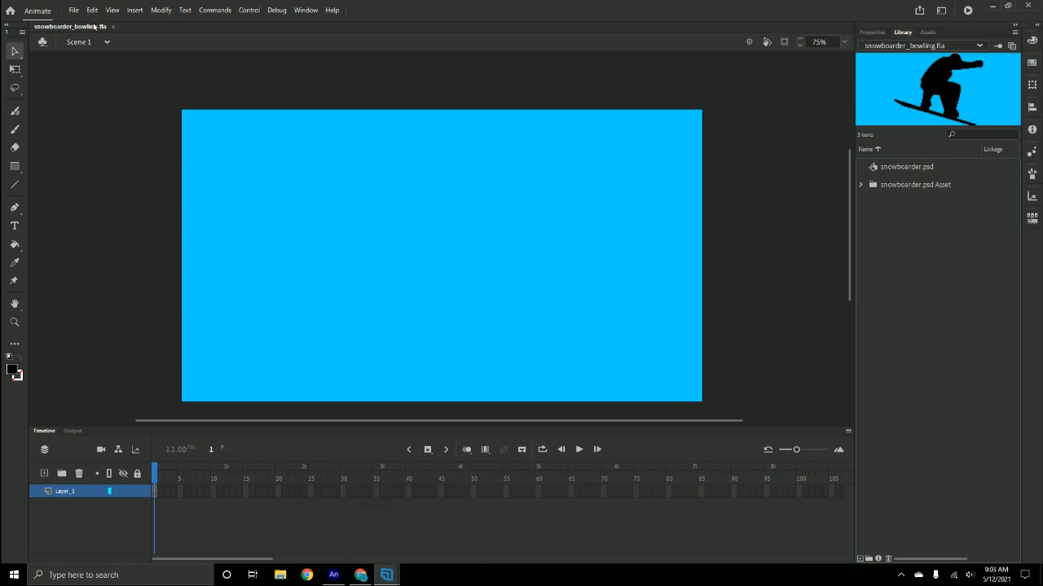